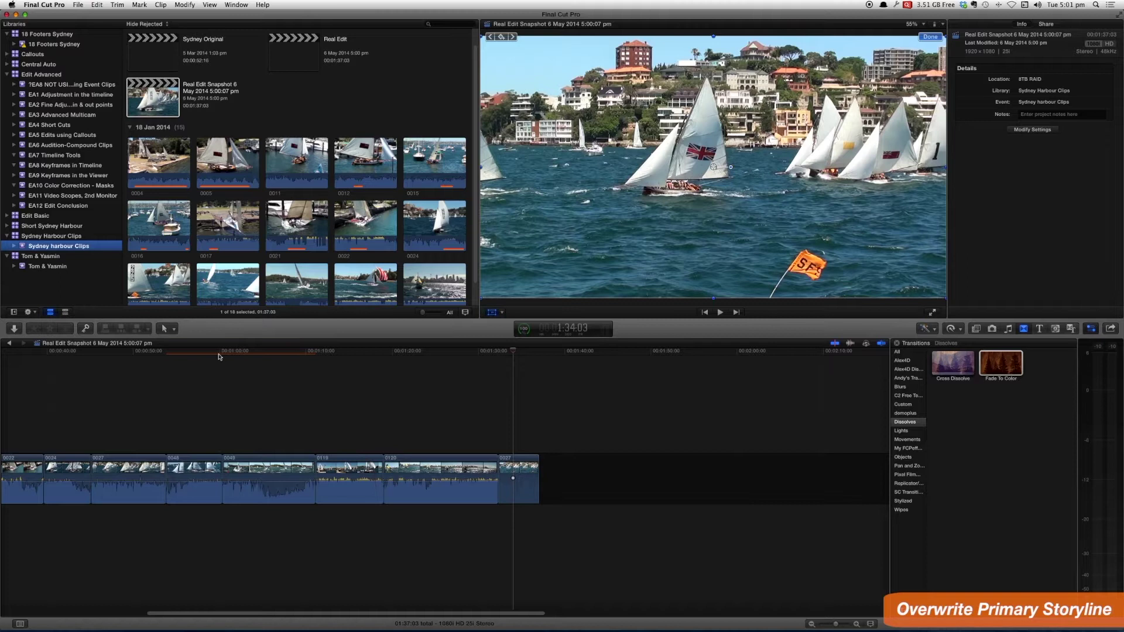
click(212, 6)
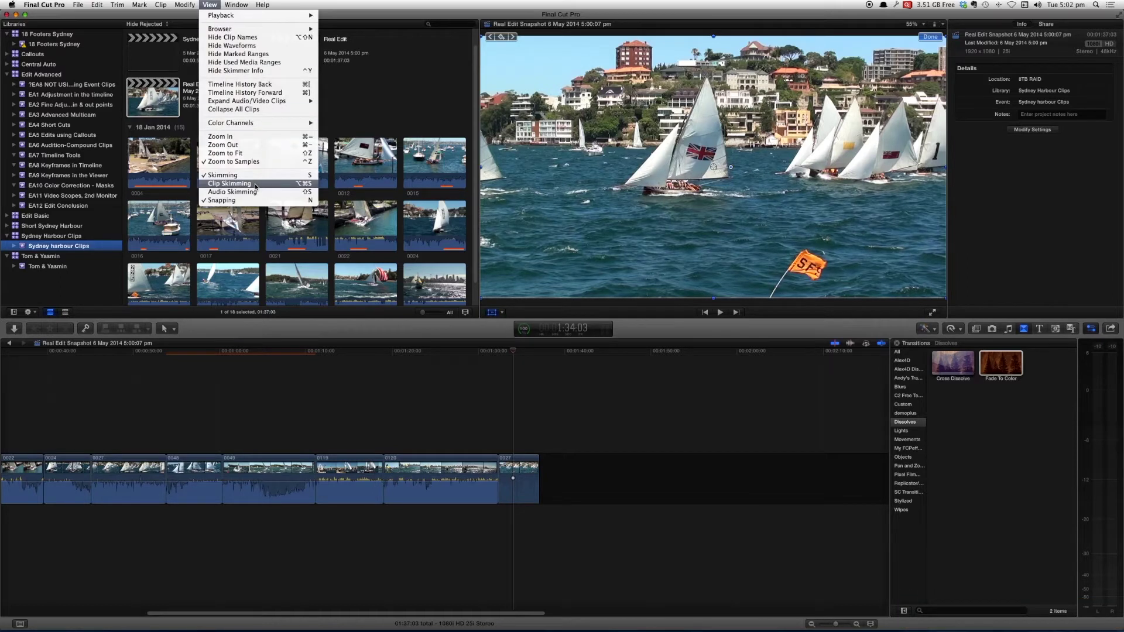
click(343, 386)
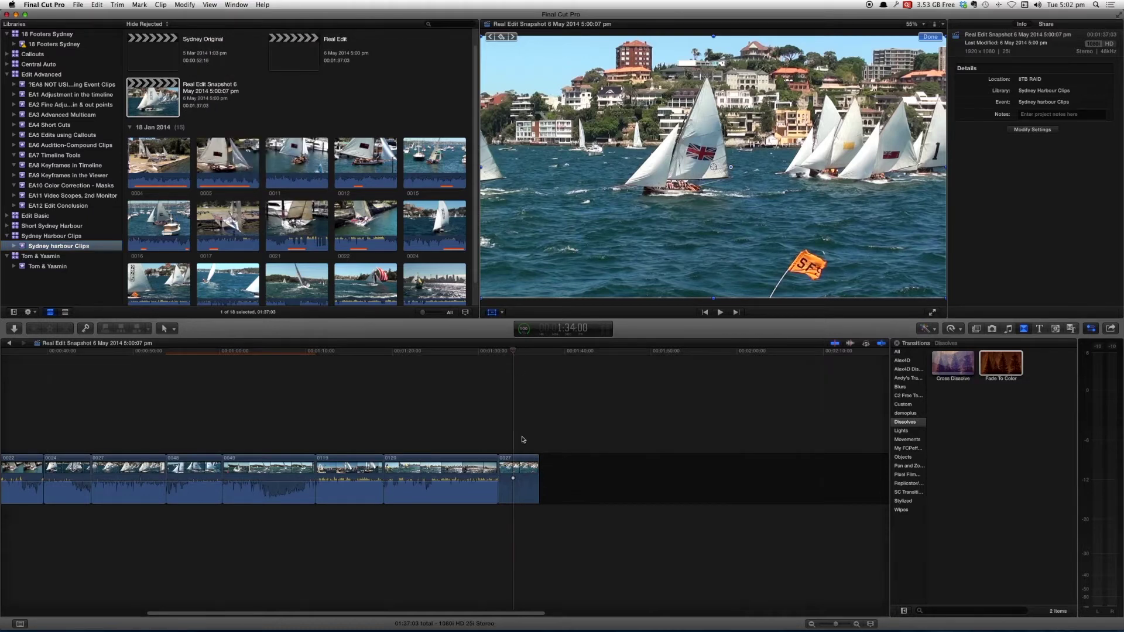
Step: Stack clips 0120, 0049 and 0119 as connected clips above the last 0027 clip and trim them to its length
click(512, 352)
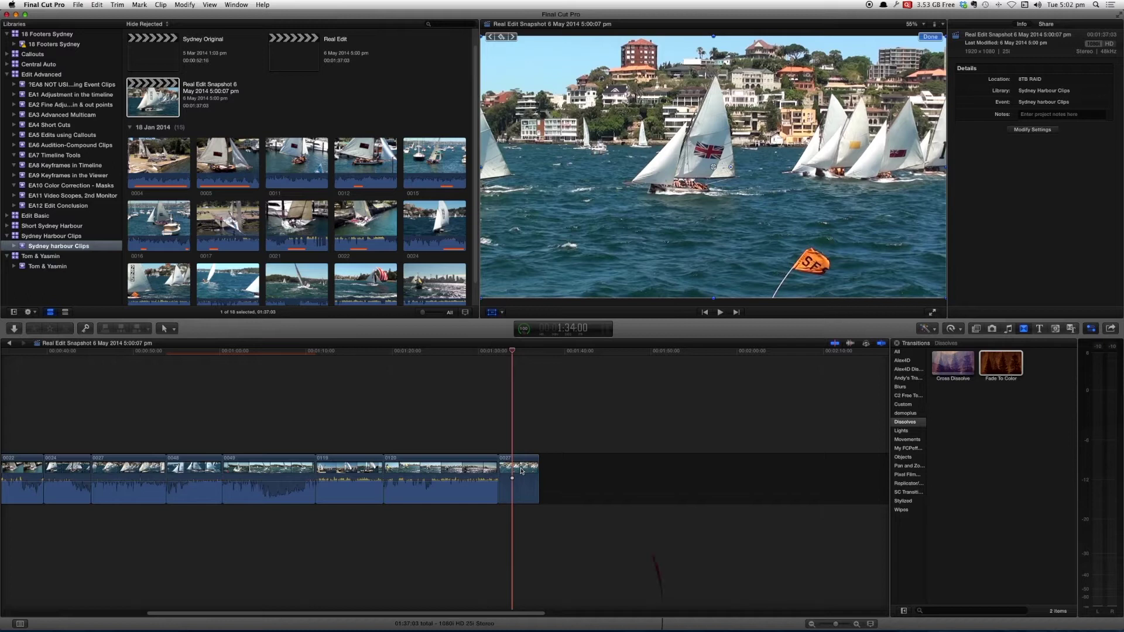
click(521, 470)
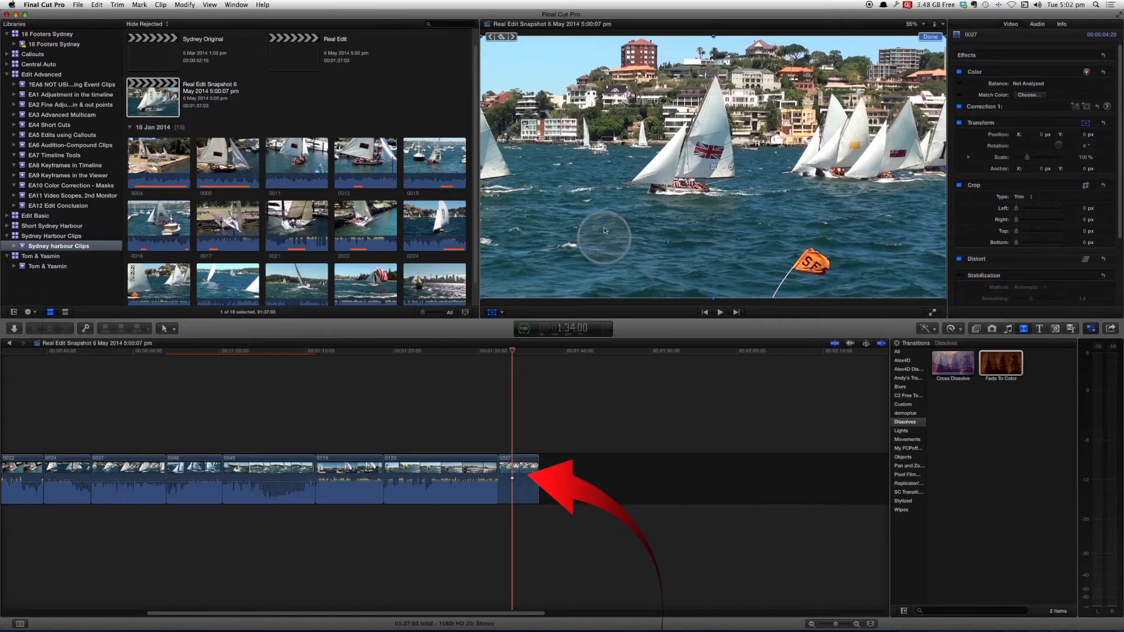
scroll(556, 415, right, 1)
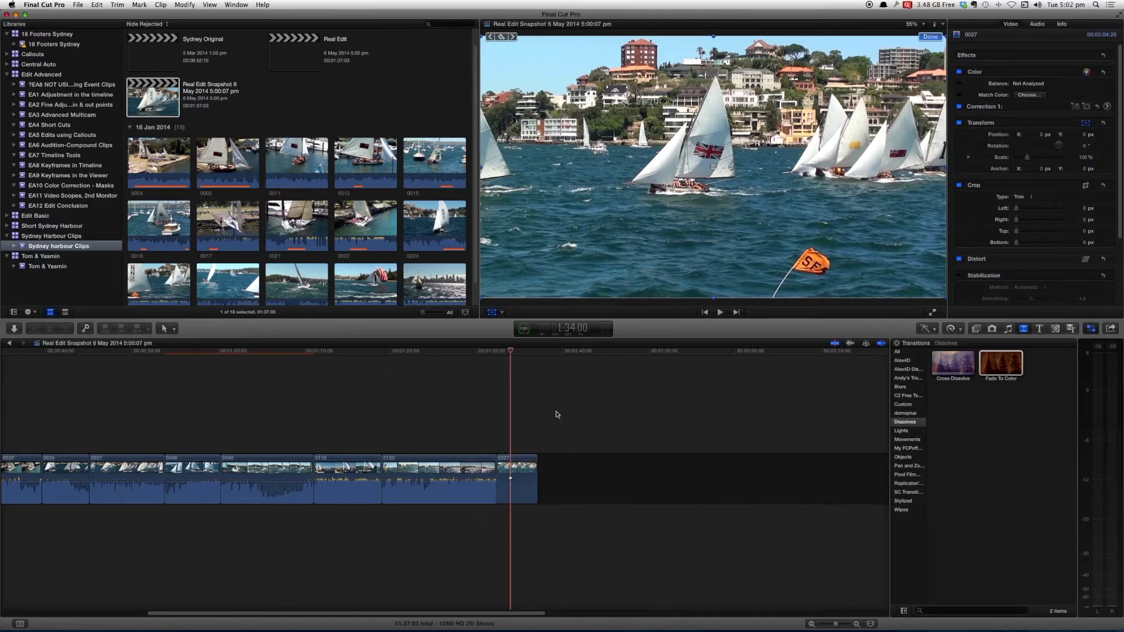
scroll(572, 407, right, 1)
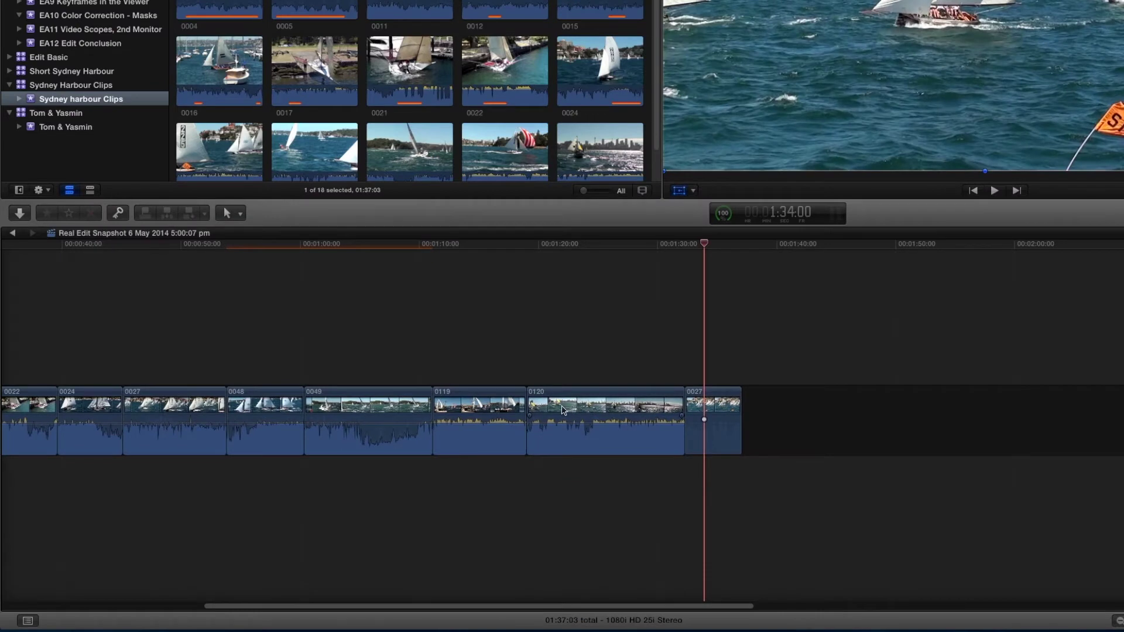
drag(562, 408, 606, 327)
drag(682, 357, 585, 356)
drag(483, 415, 492, 354)
drag(402, 421, 347, 254)
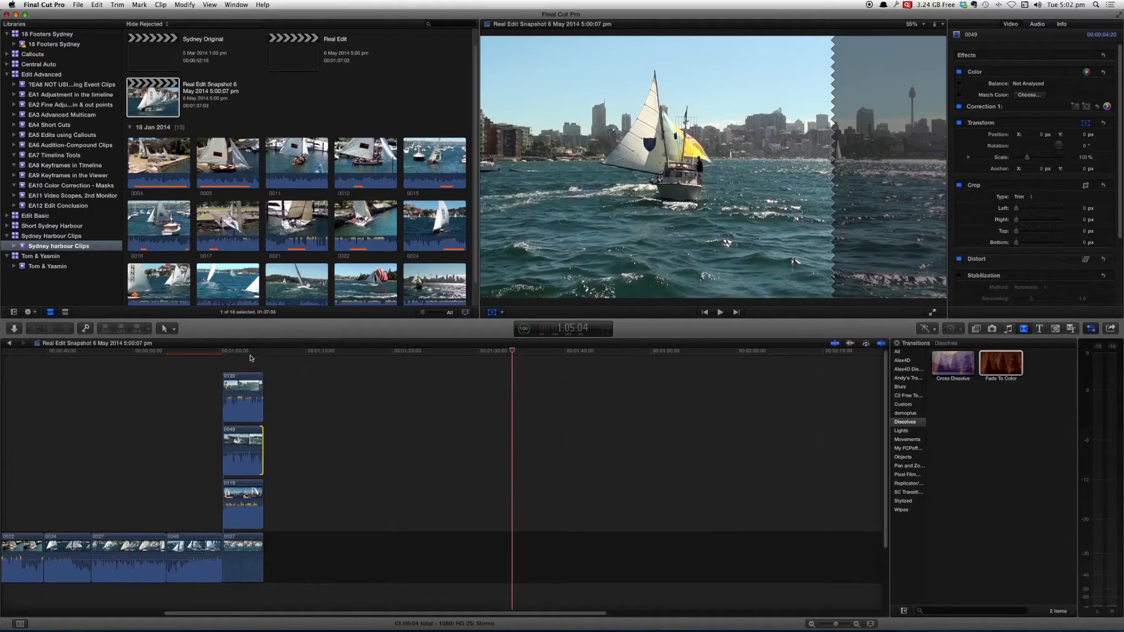
Step: With the playhead over the stack at 1:03:11, scale clip 0120 to about 58% and place it in the frame's upper-left corner
click(251, 357)
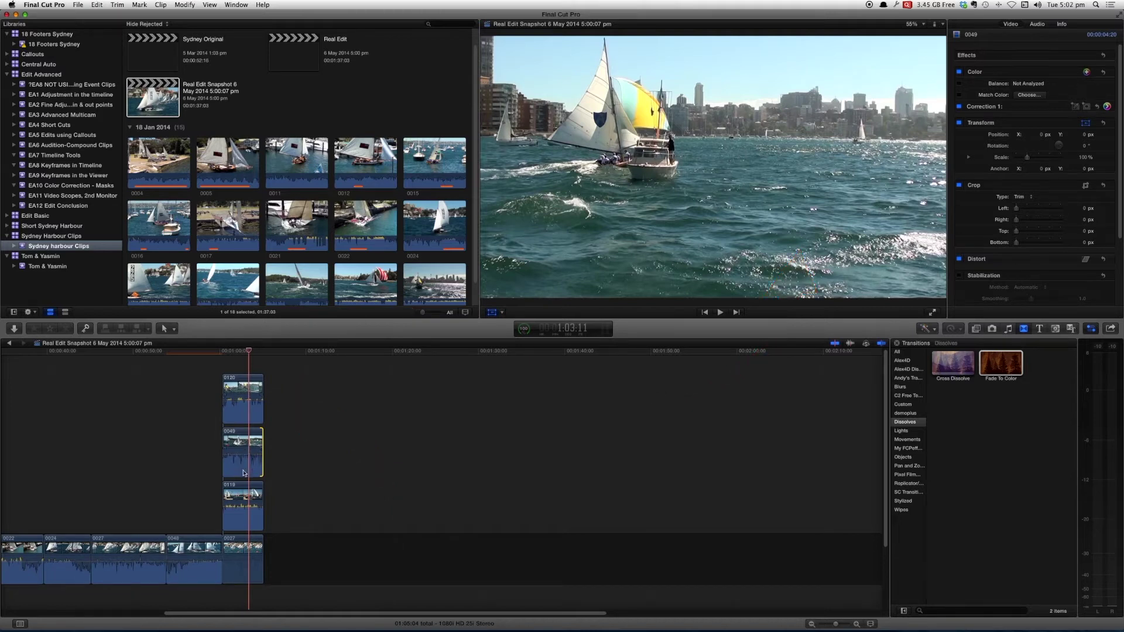
click(242, 390)
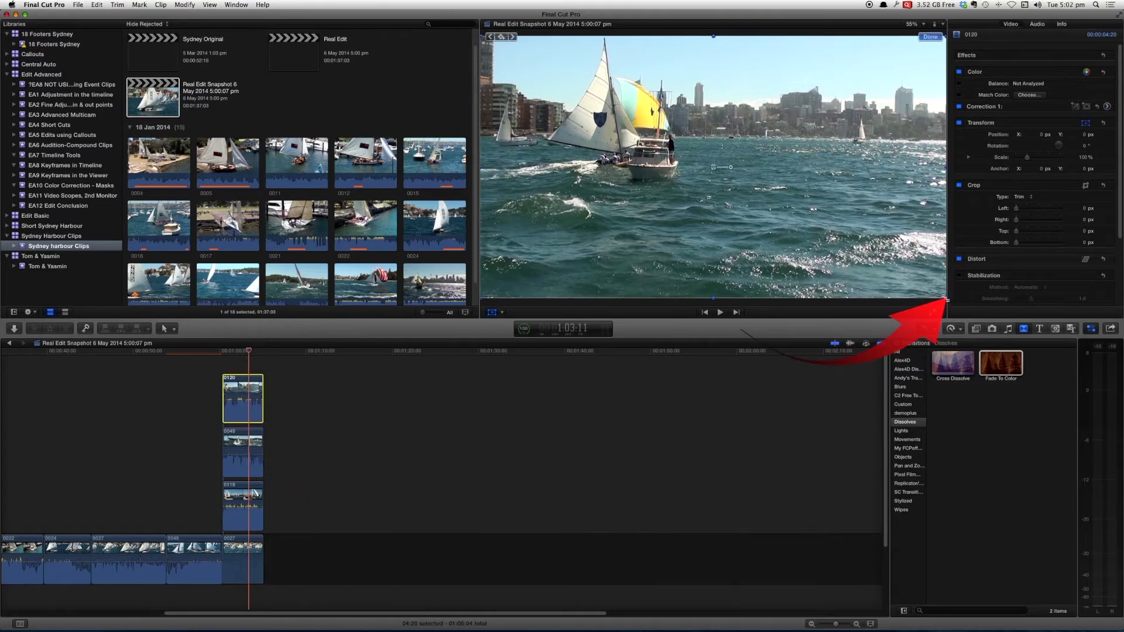
drag(945, 298, 808, 221)
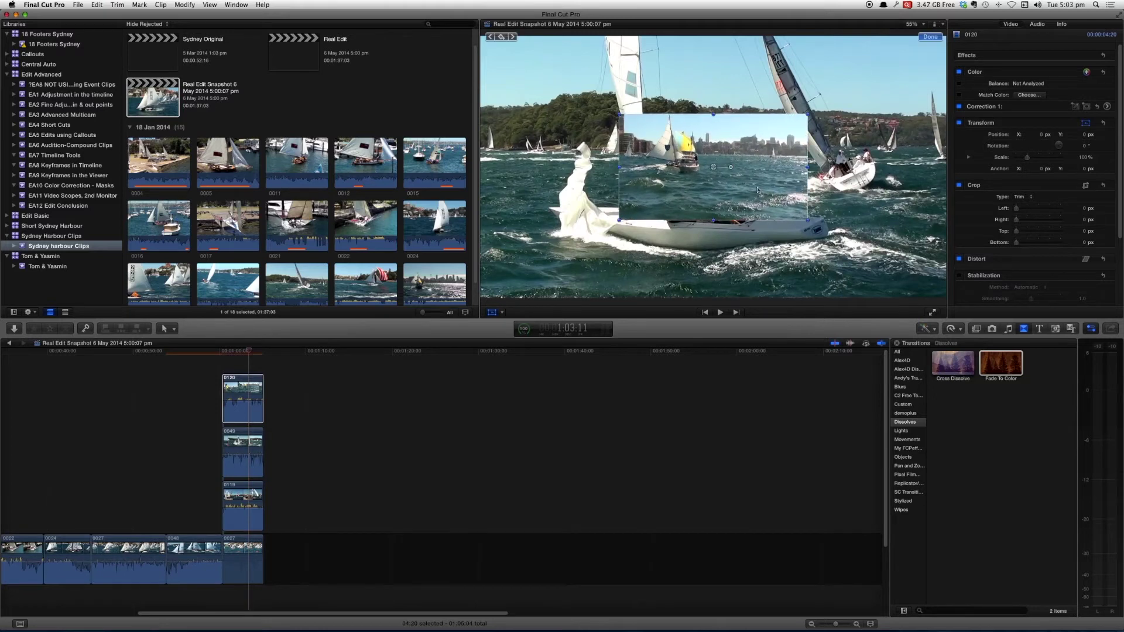
mouse_move(636, 125)
mouse_down()
mouse_move(498, 41)
mouse_move(505, 62)
mouse_move(621, 110)
mouse_up()
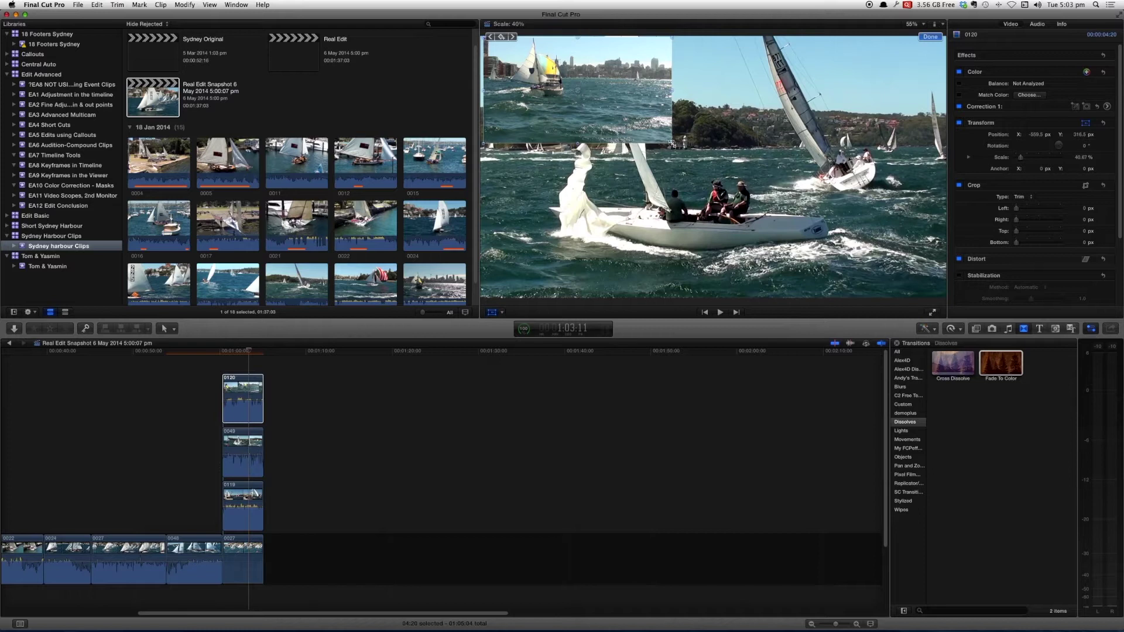
drag(683, 157, 696, 170)
drag(623, 108, 661, 131)
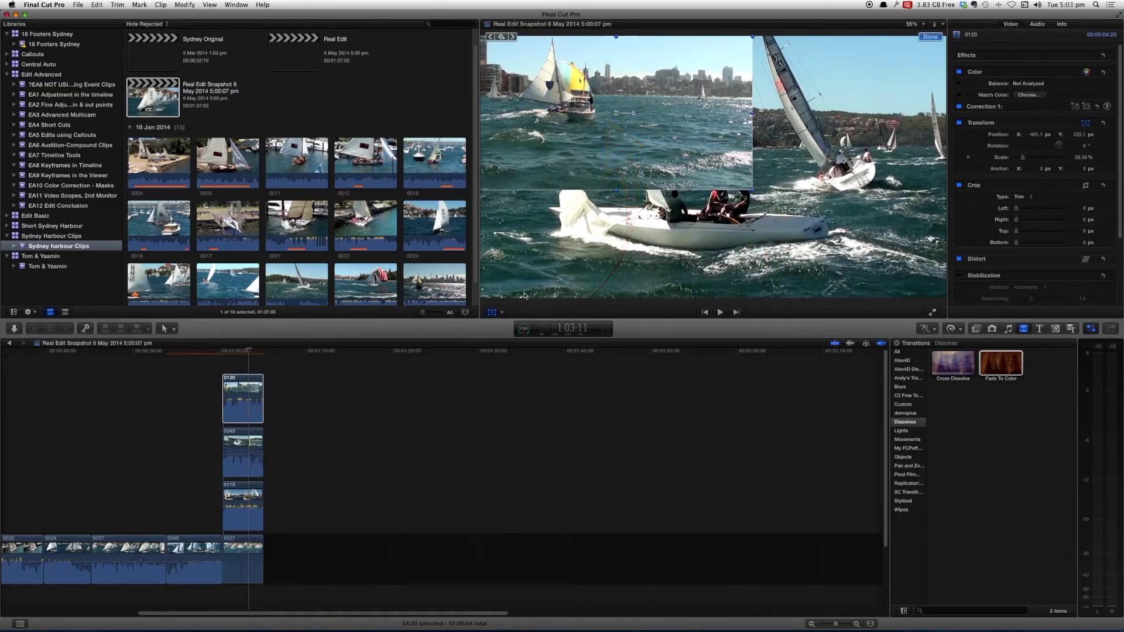
Step: Scale clip 0049 down to about 48% and fit it into the upper-right part of the frame
click(244, 454)
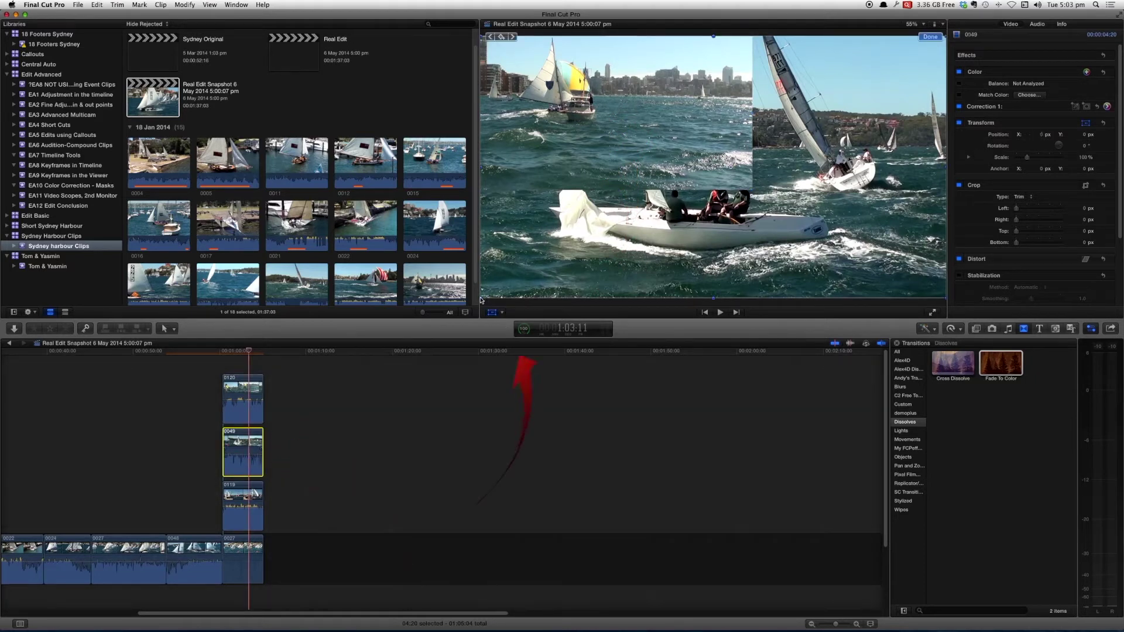
drag(481, 298, 804, 154)
Step: Reduce clip 0120 to about 51% and realign it in the upper-left quarter of the frame
click(730, 188)
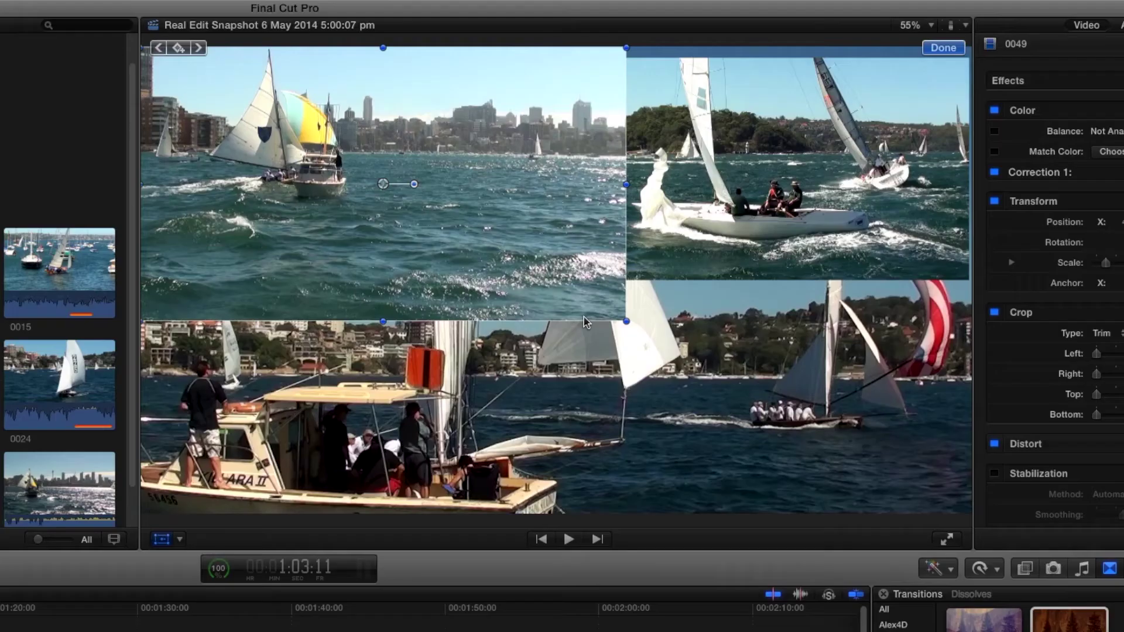
drag(626, 320, 595, 304)
drag(532, 272, 498, 262)
click(780, 268)
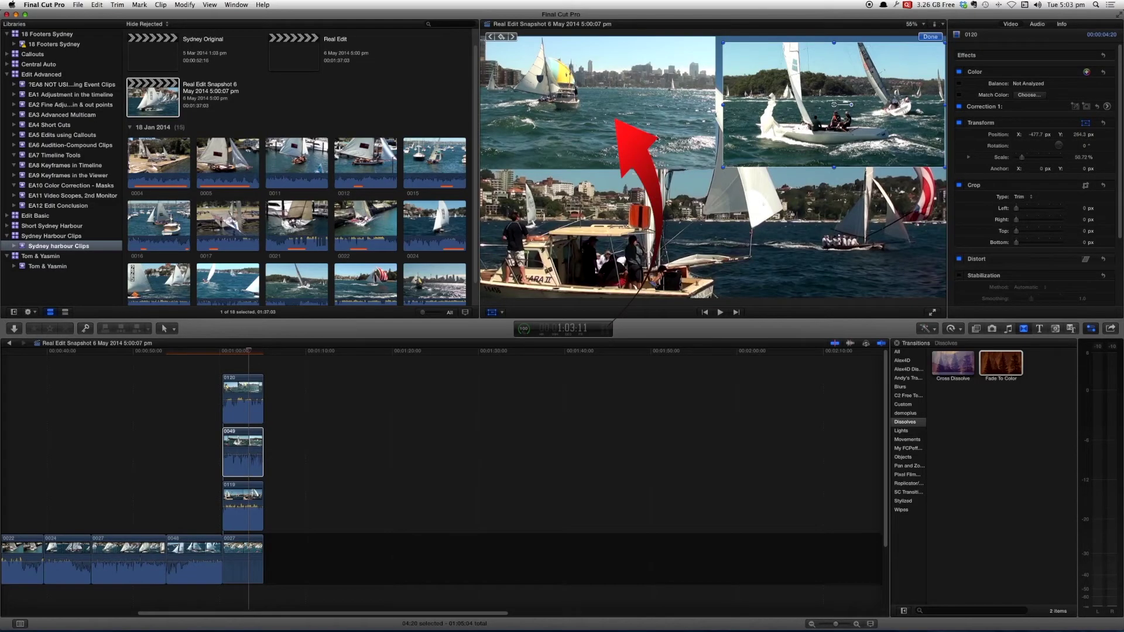
Step: Paste clip 0120's Transform attributes onto clip 0049 and move 0049 to the frame's upper-right quarter at about X 490, Y 262 px
click(249, 392)
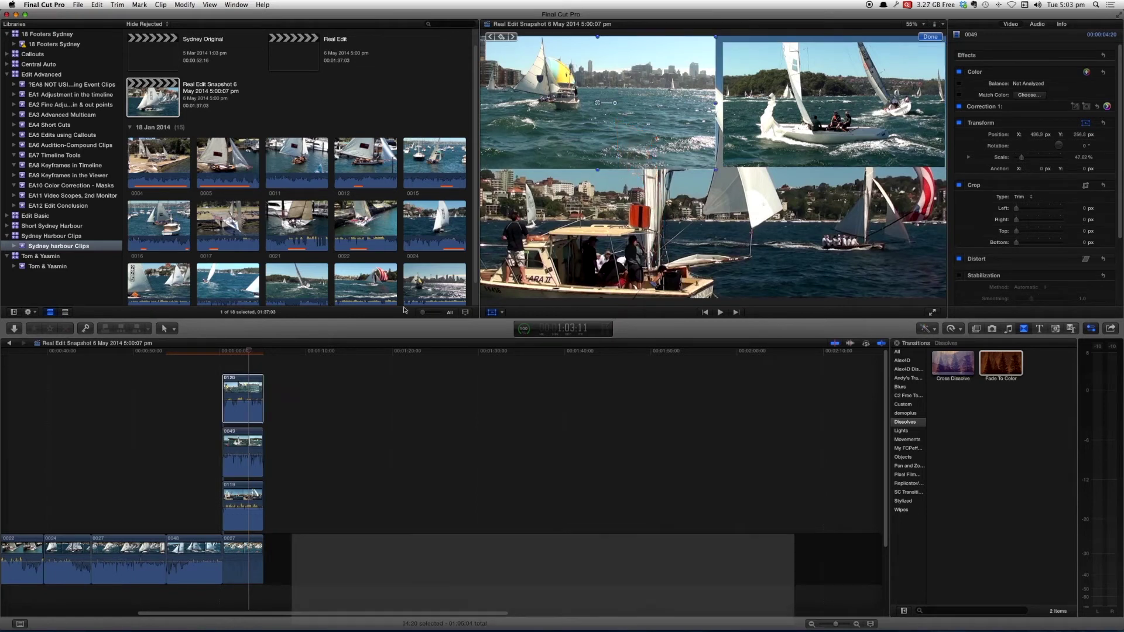
key(super+c)
click(244, 392)
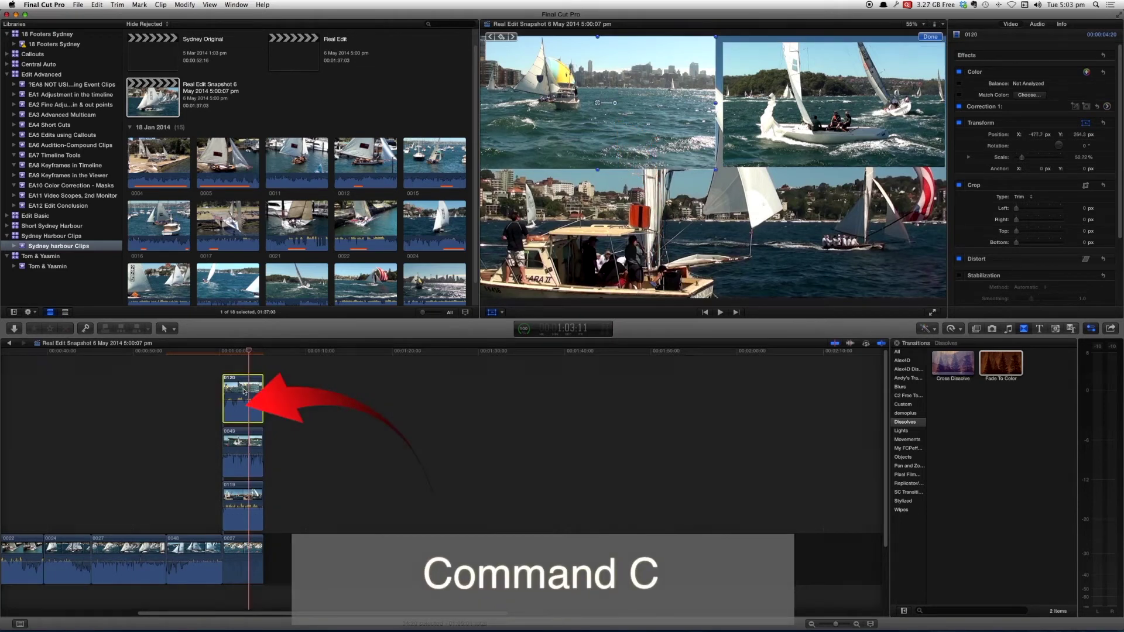
click(244, 448)
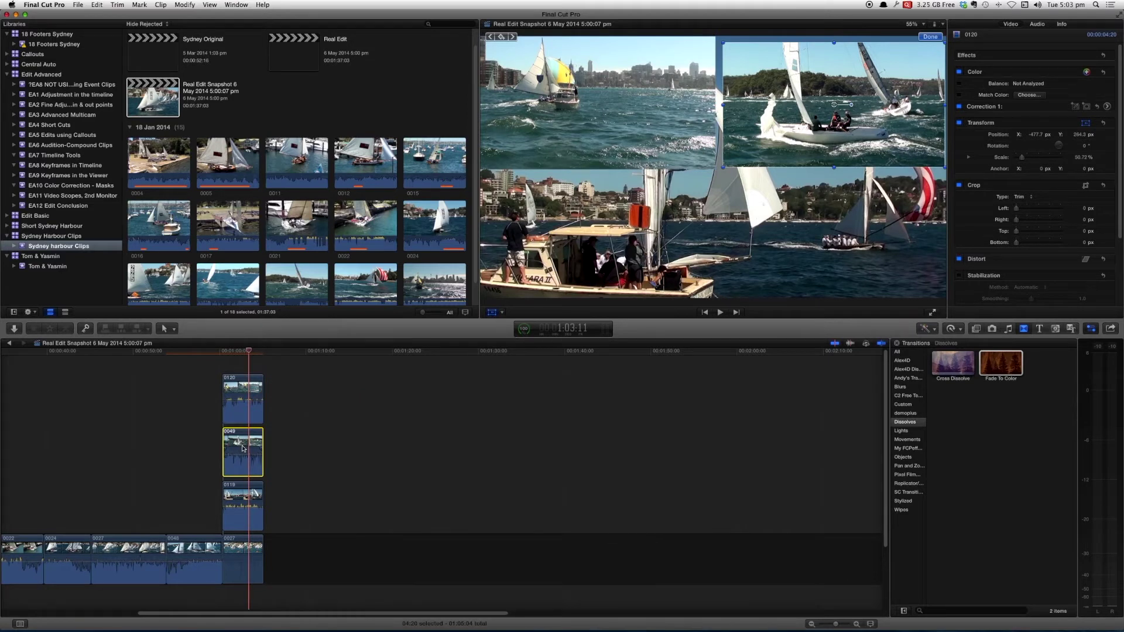
key(shift+super+v)
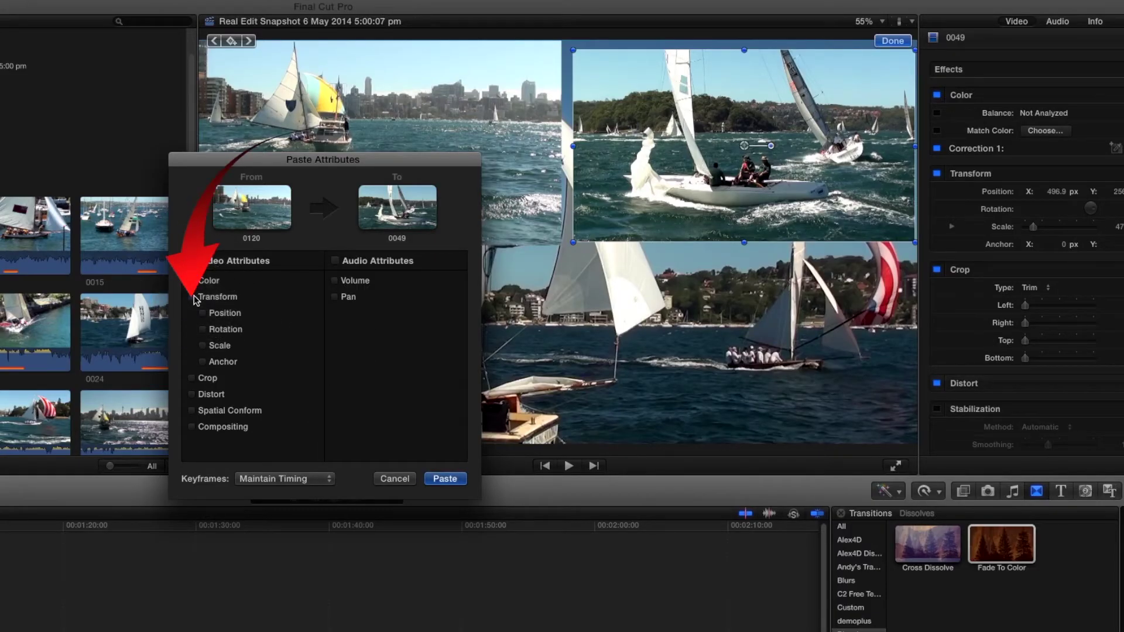
click(192, 297)
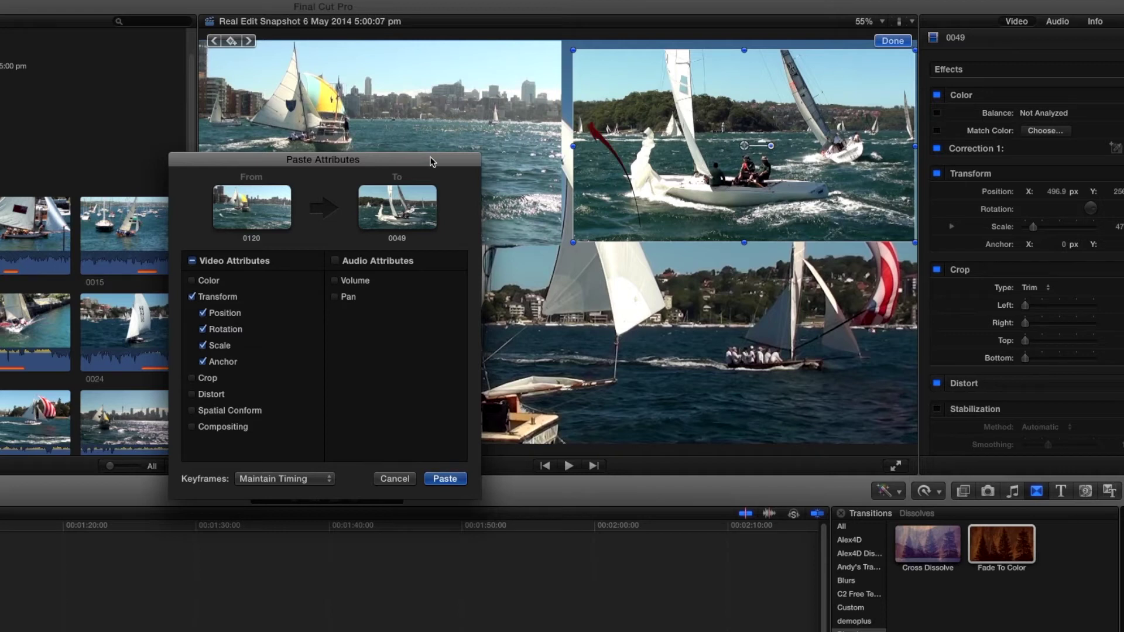
click(445, 479)
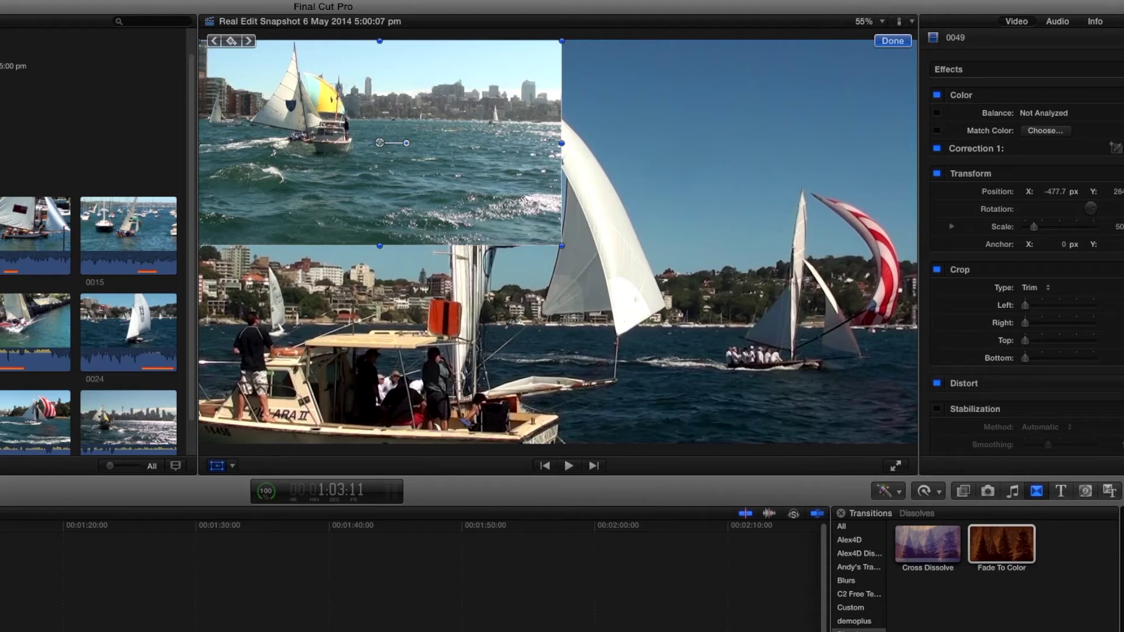
drag(315, 204, 675, 199)
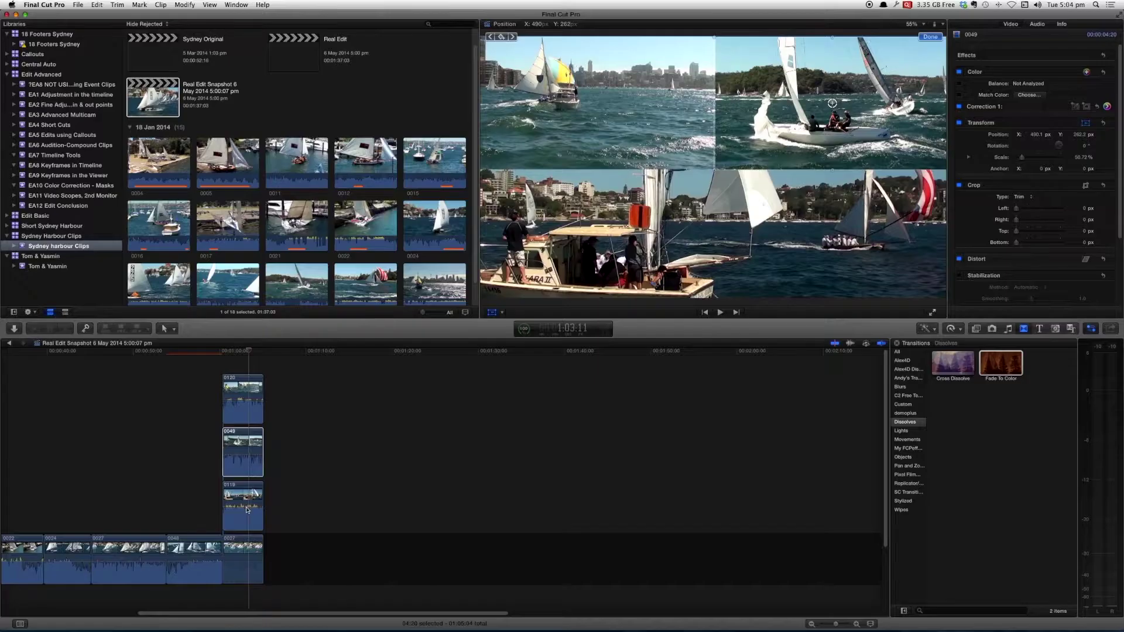
Step: Paste clip 0120's Rotation, Scale and Anchor attributes, without Position, onto clip 0119 and the 0027 clip beneath it
mouse_move(246, 504)
click(243, 503)
super+click(241, 559)
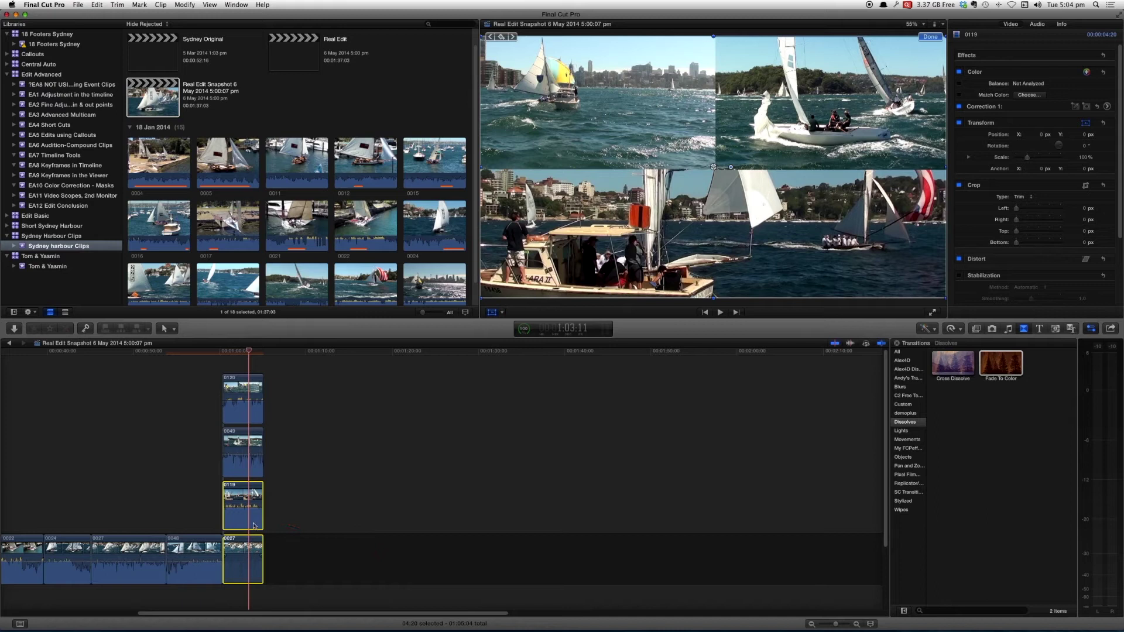
key(shift+super+v)
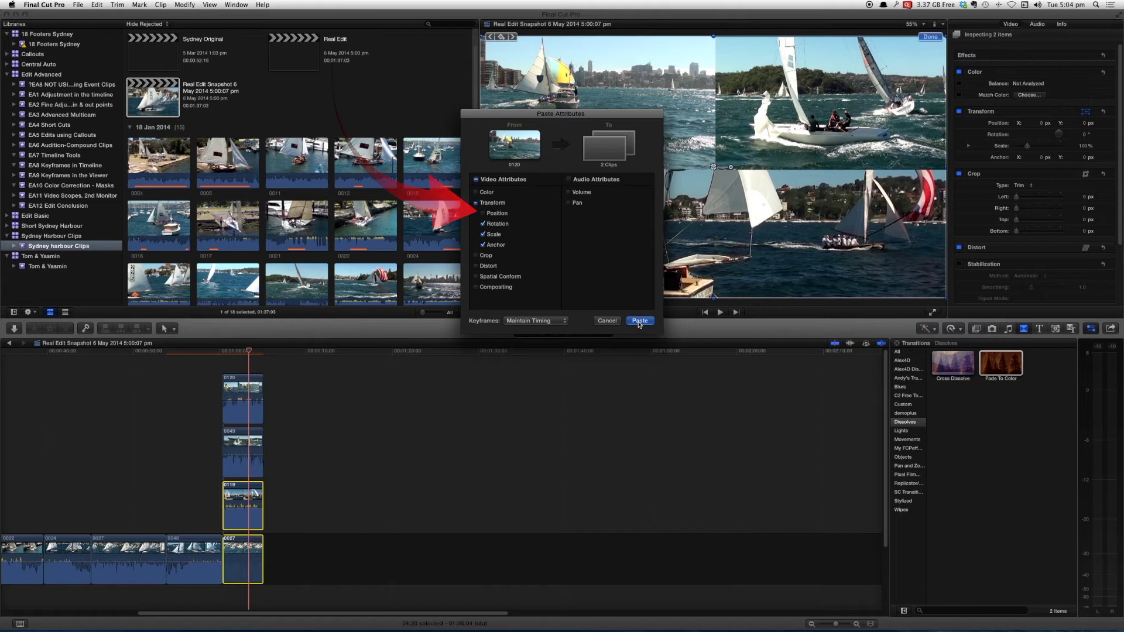
click(636, 321)
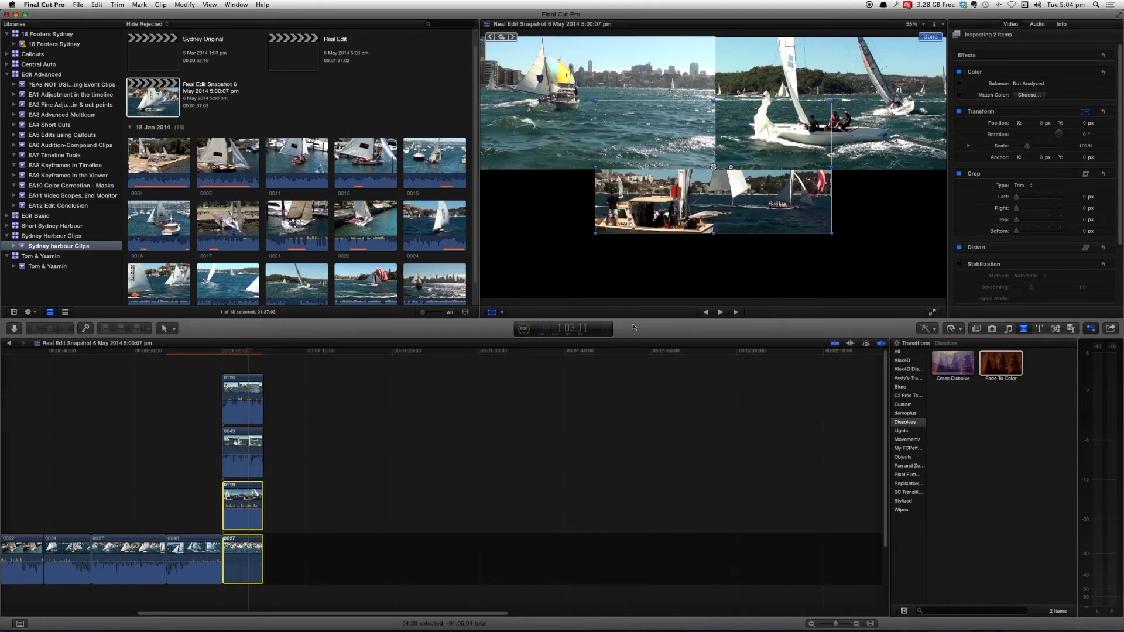
Step: Place clip 0027 in the frame's lower-left quarter and clip 0119 in the lower-right quarter, and play back the split screen
drag(714, 197, 595, 267)
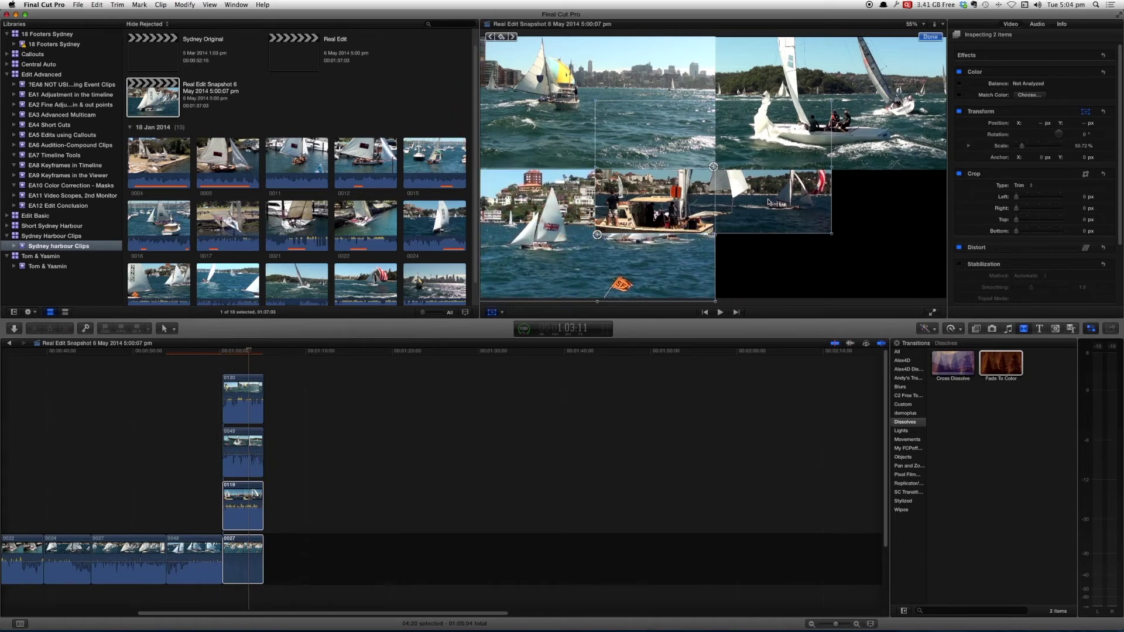
drag(762, 198, 913, 289)
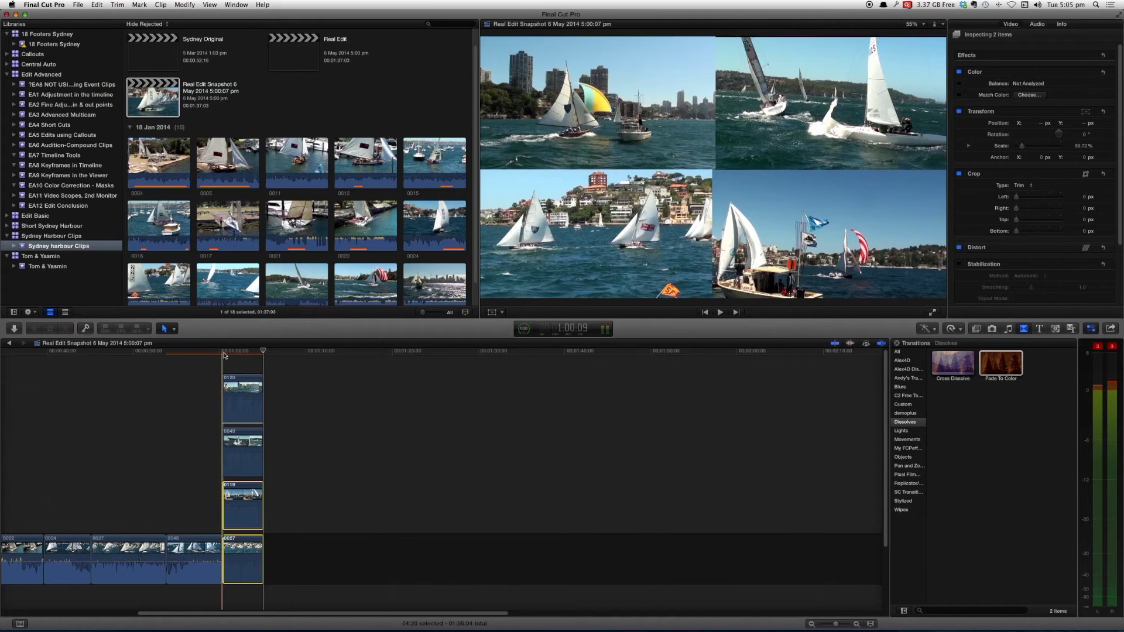
key(space)
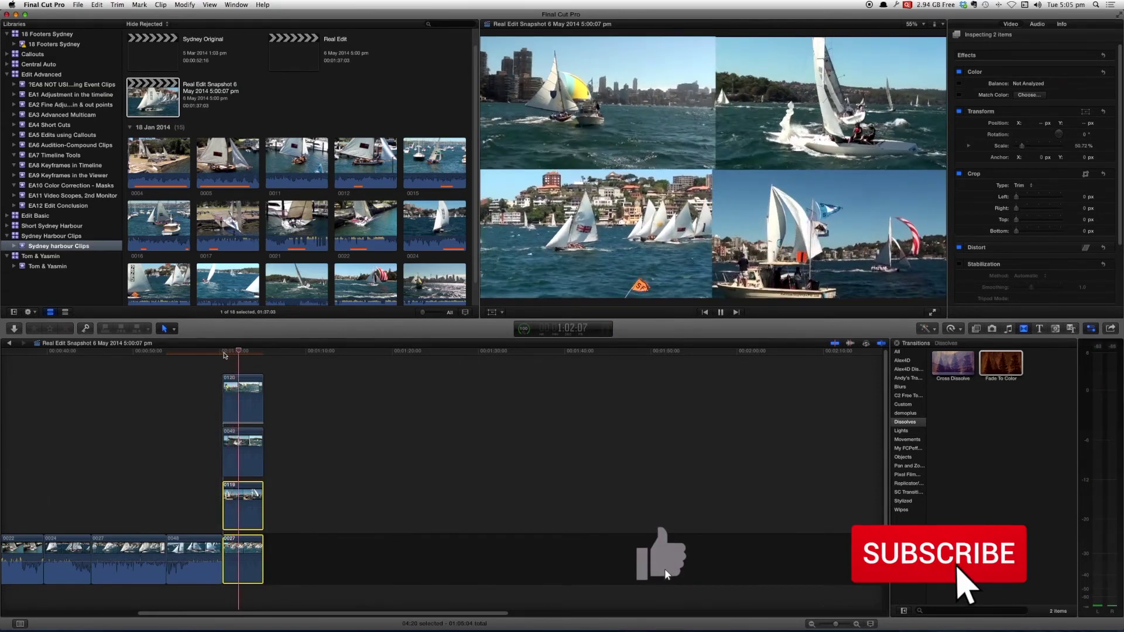
key(space)
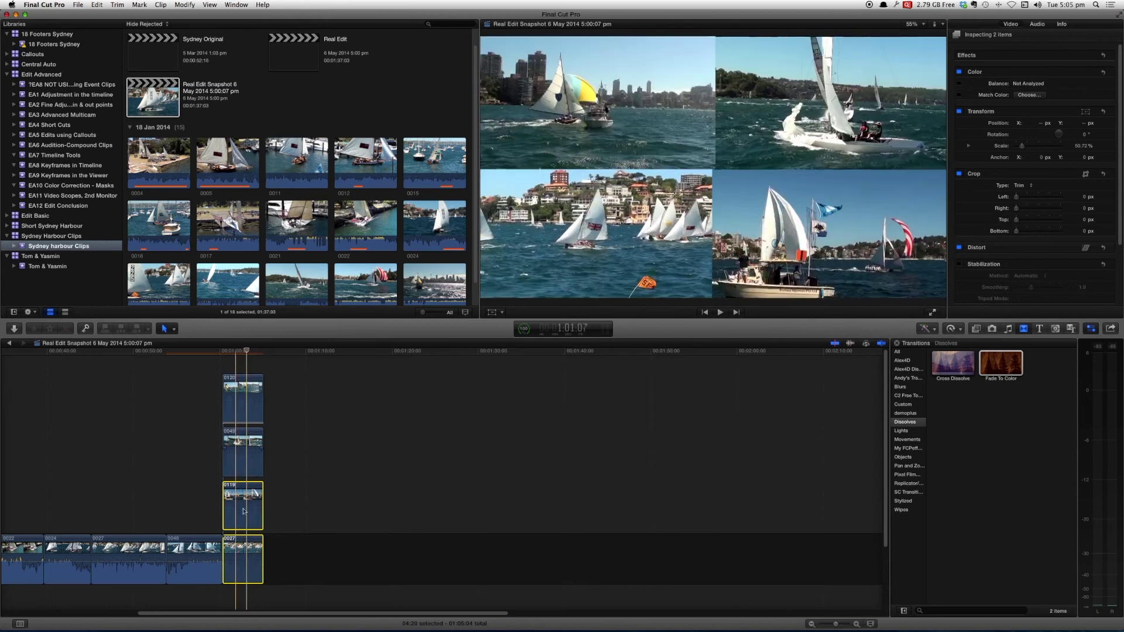
Step: Deselect the stacked clips and turn on Clip Skimming
click(283, 509)
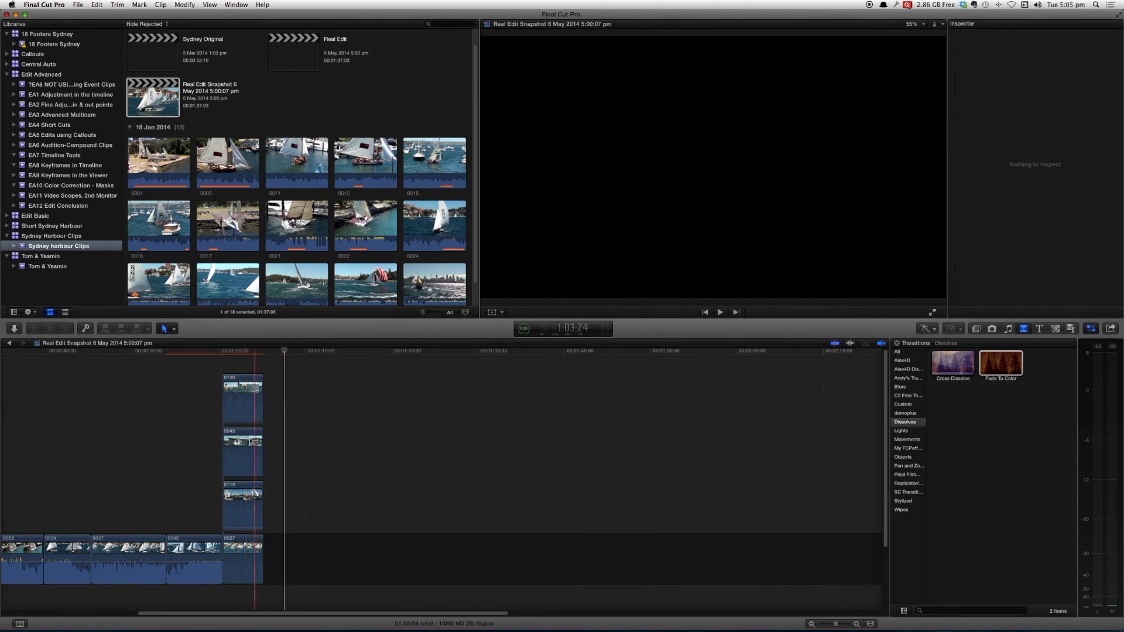
click(210, 5)
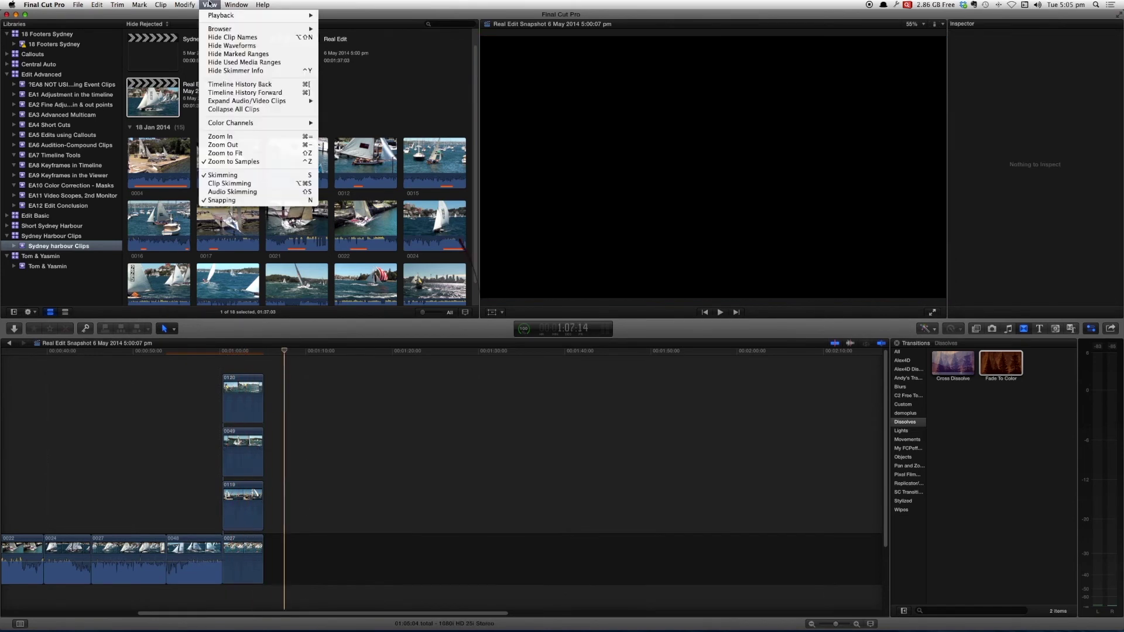
click(270, 185)
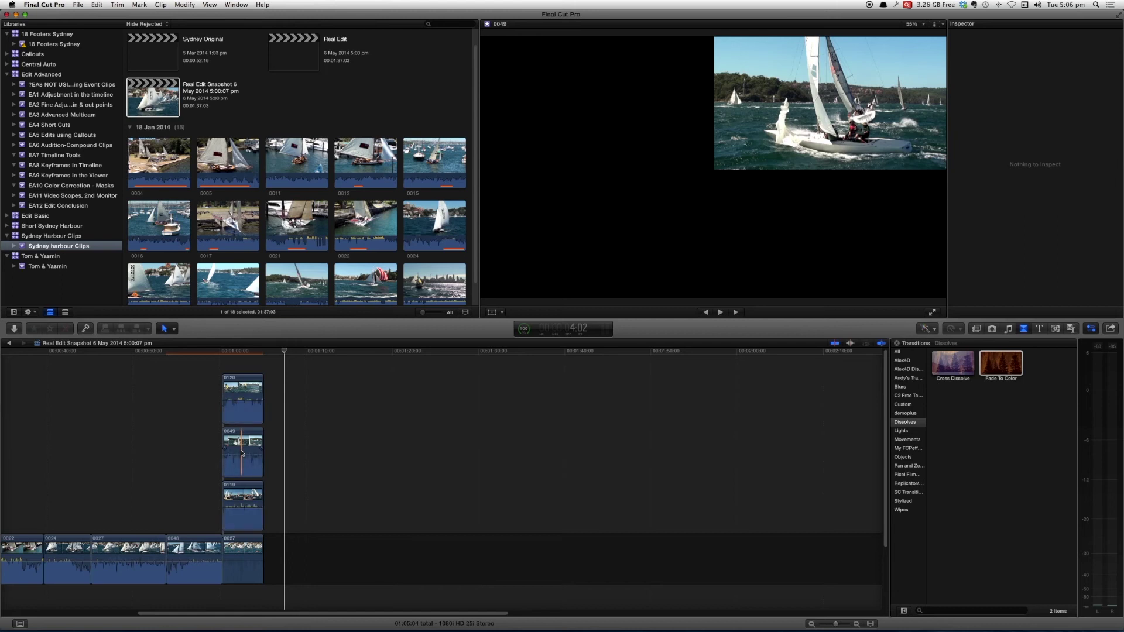
Step: Check the Clip Skimming setting and play part of the clip stack with skimming active
mouse_move(264, 453)
mouse_down()
mouse_move(316, 458)
mouse_move(263, 457)
mouse_up()
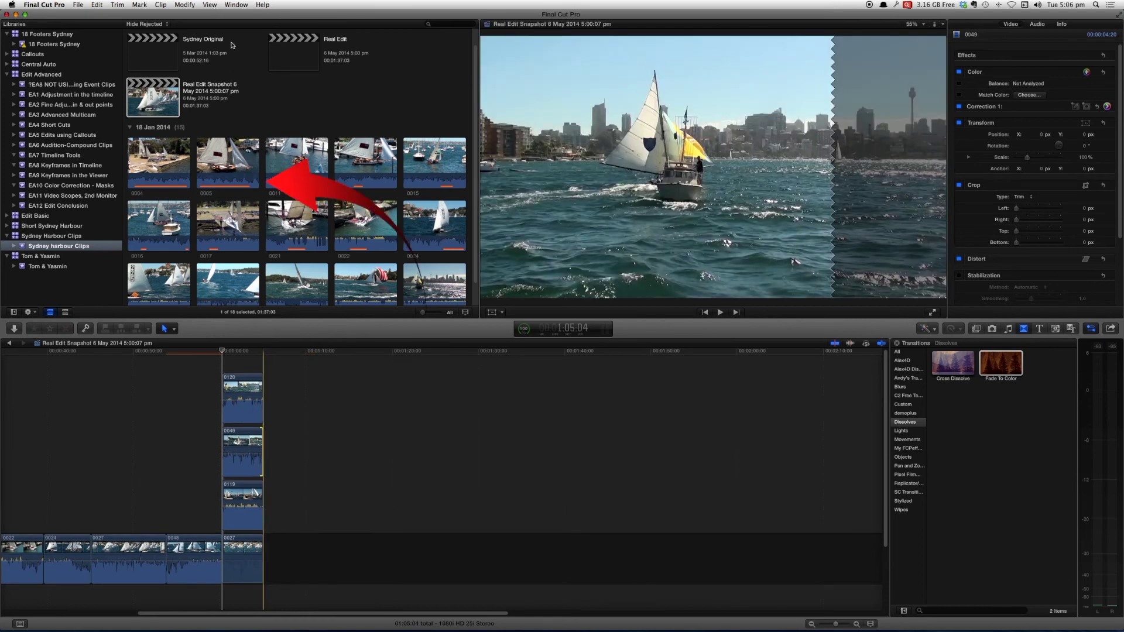
click(210, 5)
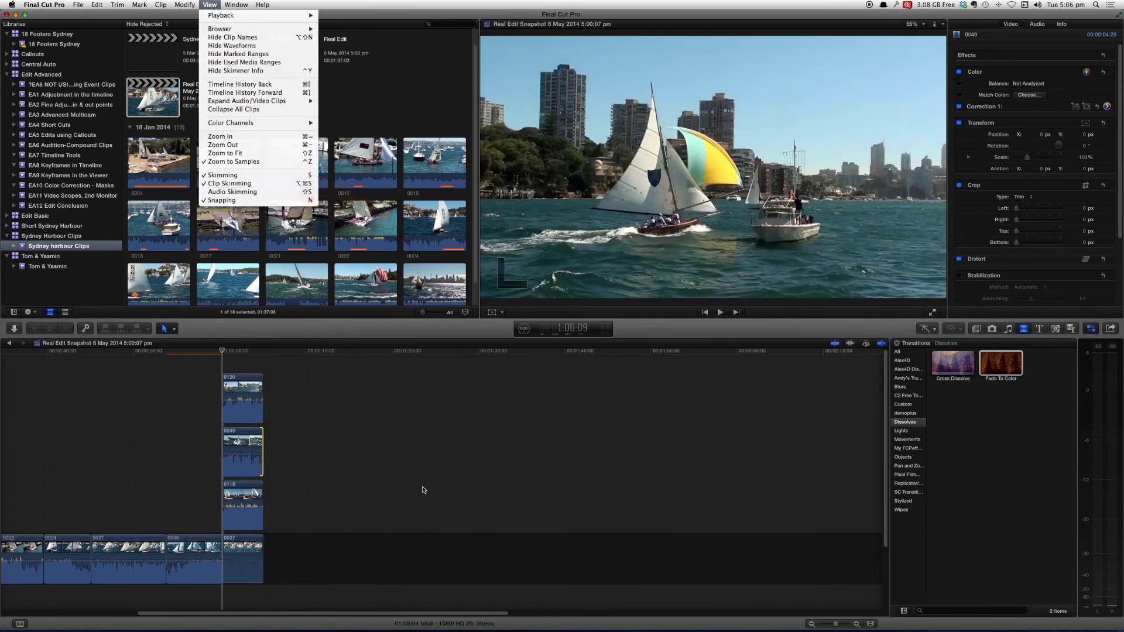
click(403, 462)
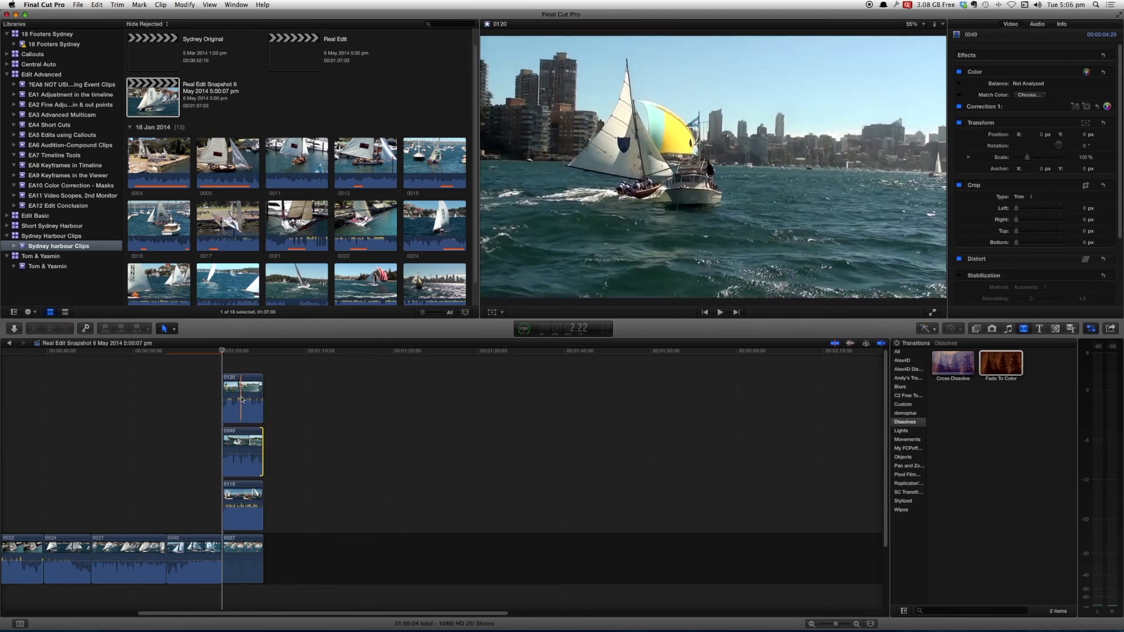
click(229, 353)
key(space)
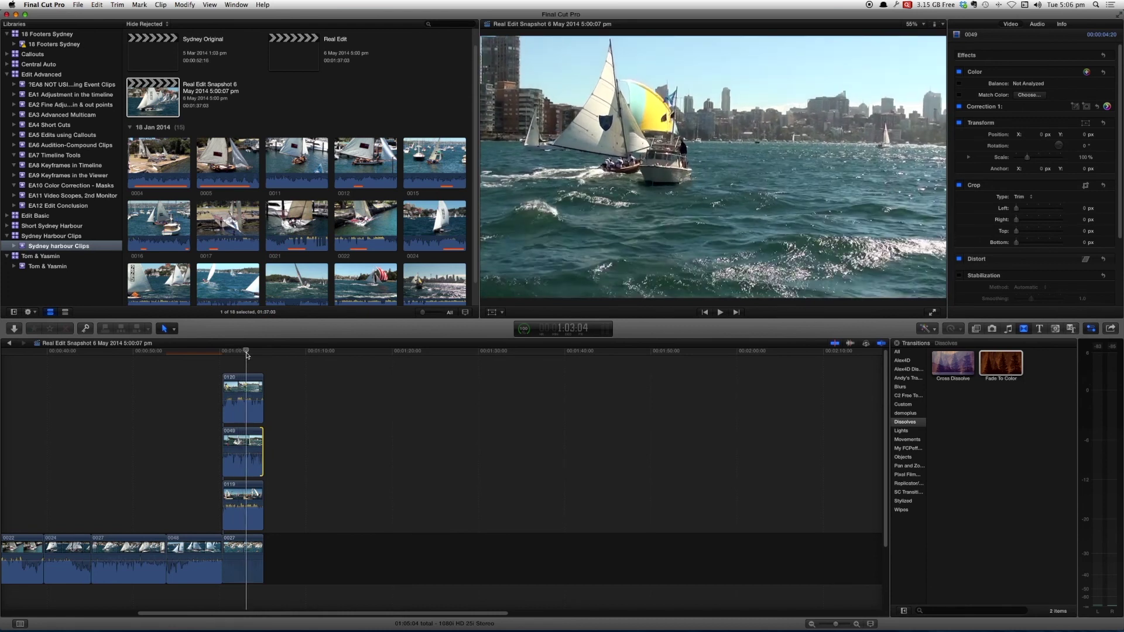
key(space)
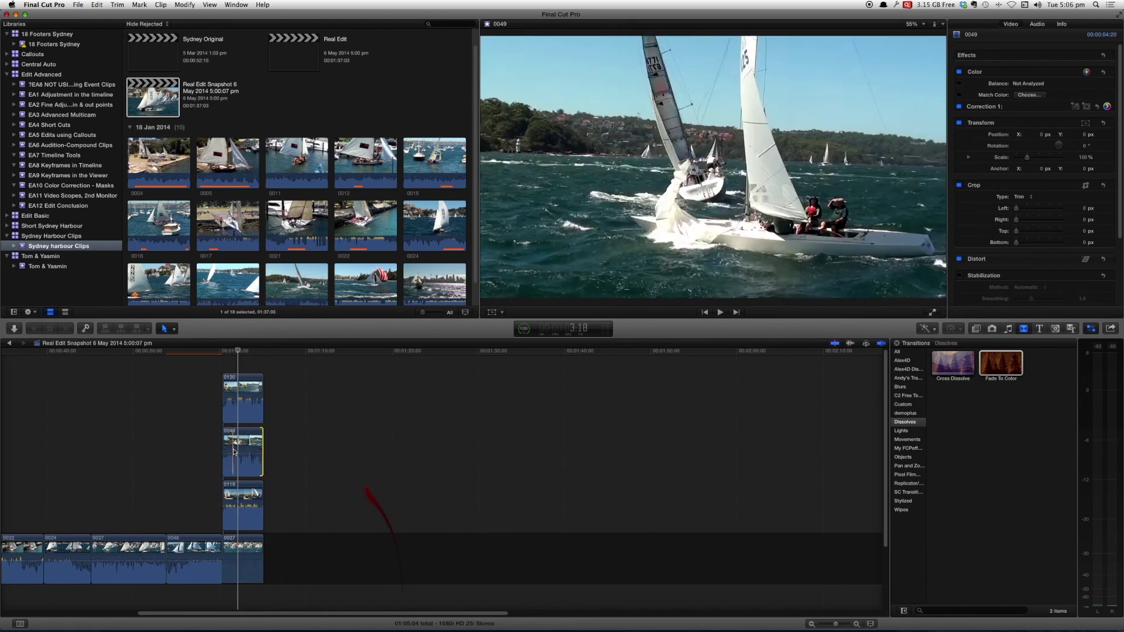